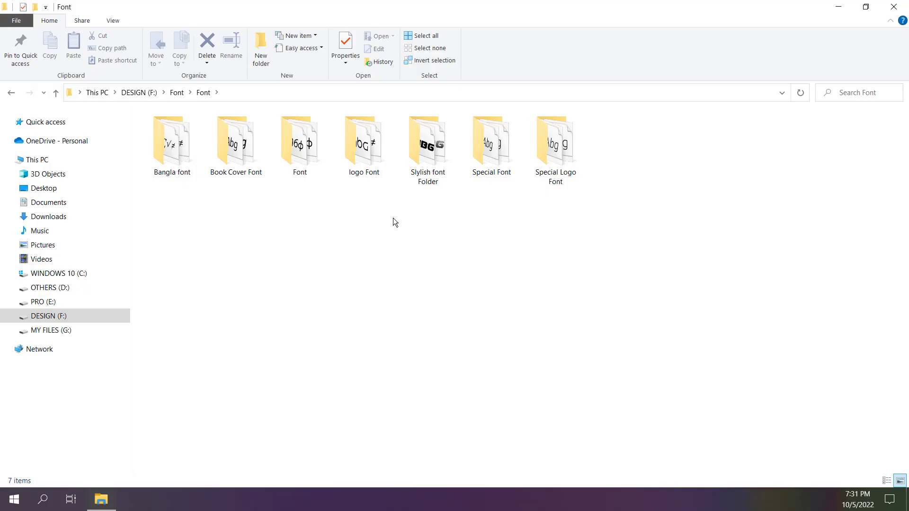
In the Slylish font Folder, install the fonts from 7thservice.ttf through 7thserviceengraveital.ttf for all users.
double_click(428, 144)
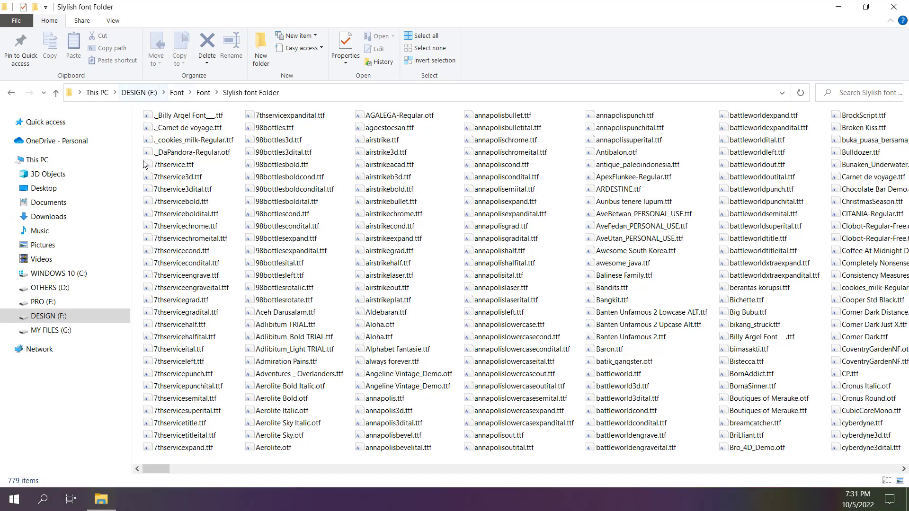
left_click_drag(136, 166, 214, 293)
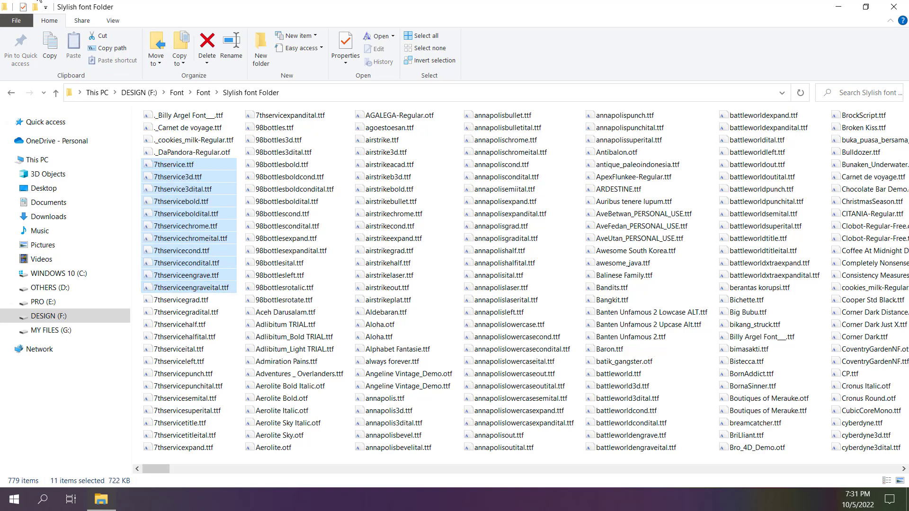
right_click(181, 201)
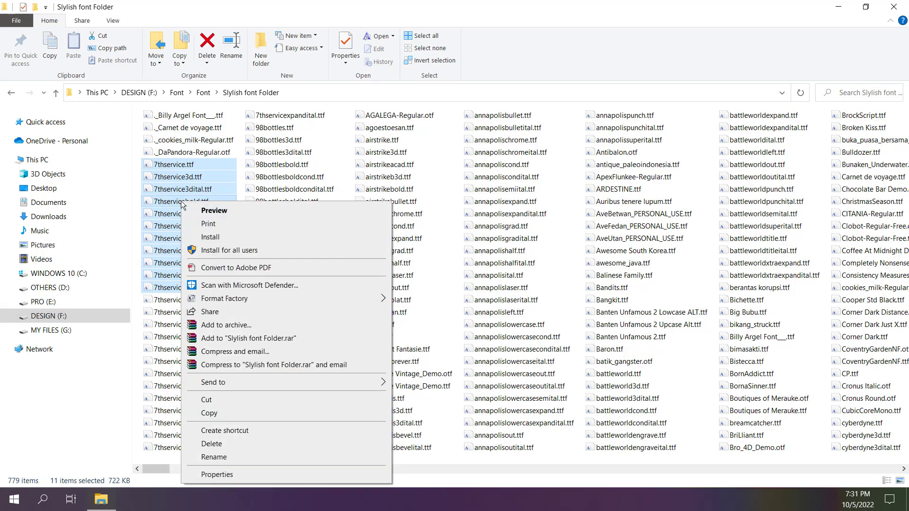
left_click(238, 254)
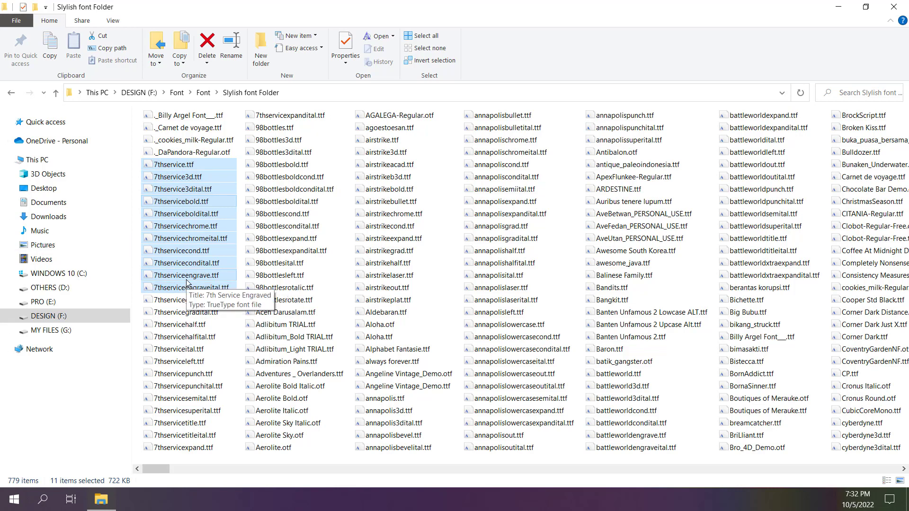
Open Word and enter the text "Font Install" in the blank document.
left_click(17, 501)
left_click(286, 373)
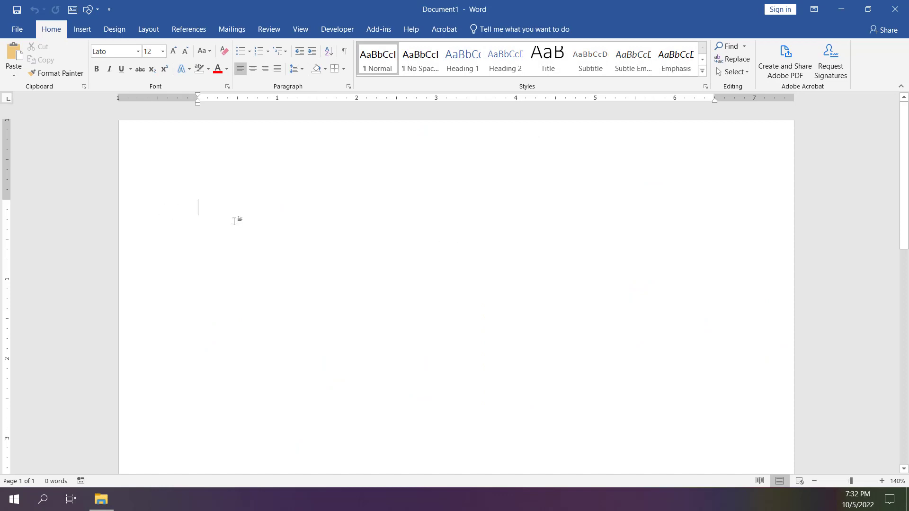
type("Fo")
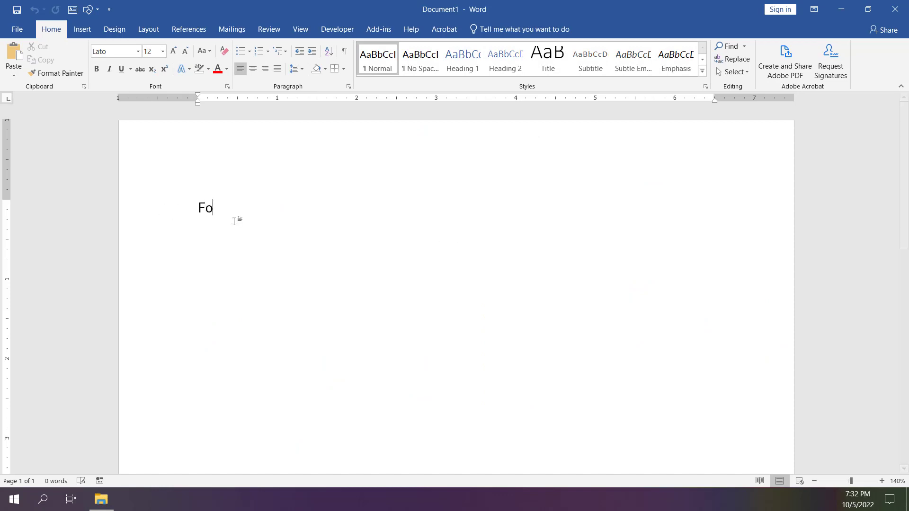
type("nt Install")
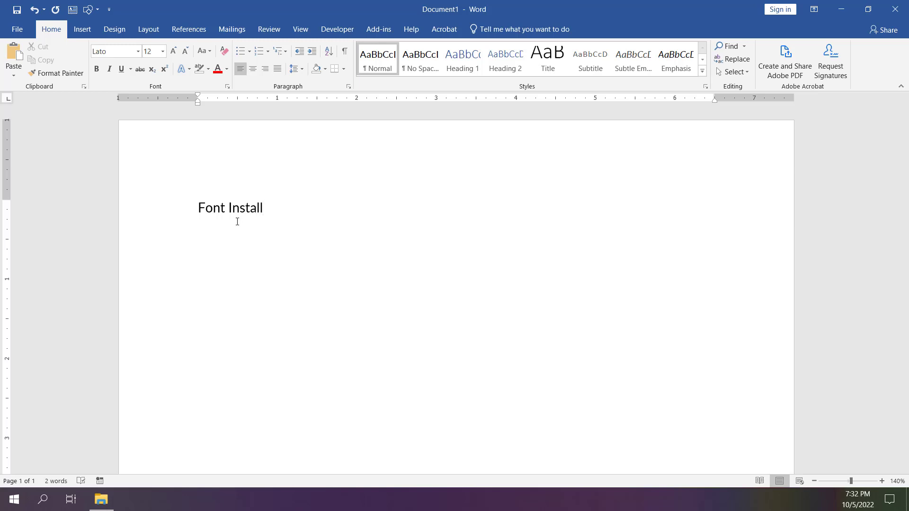
Check Word's available fonts for the 7th Service family with the "Font Install" line selected, leaving its font as is.
left_click(98, 203)
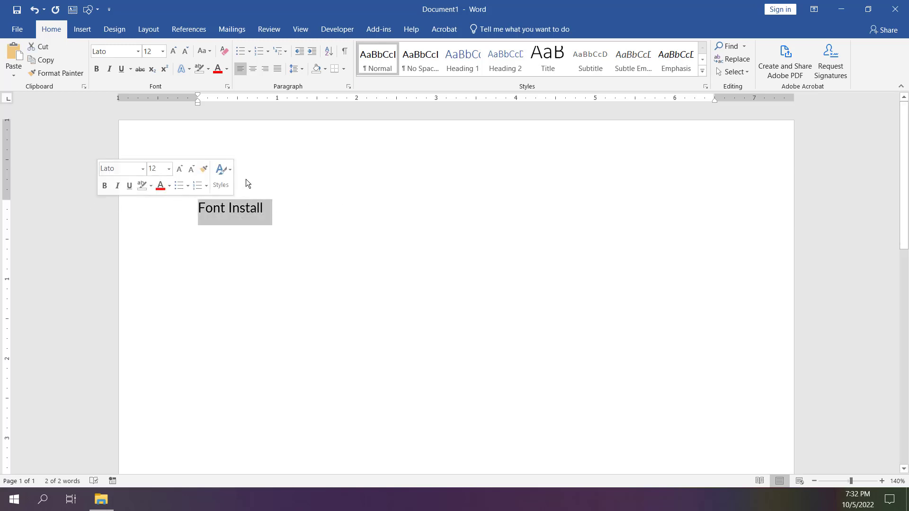
left_click(137, 53)
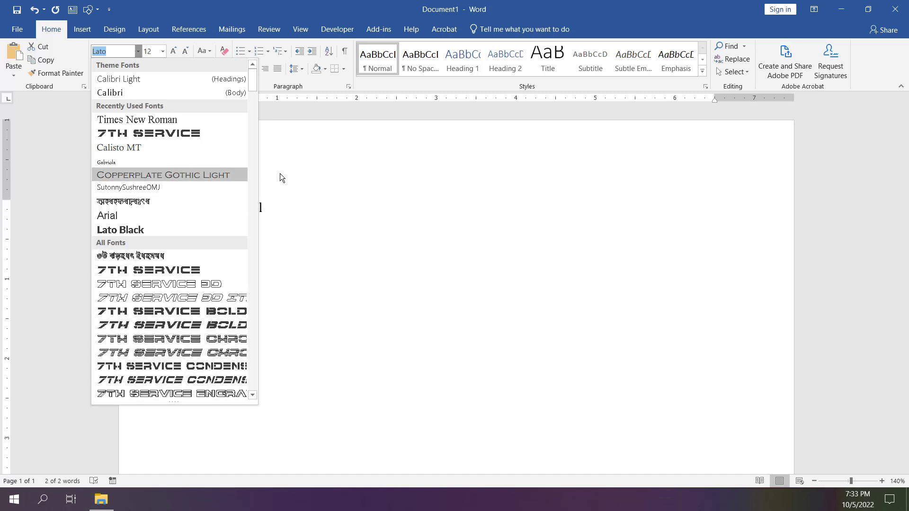
left_click(344, 218)
left_click(344, 219)
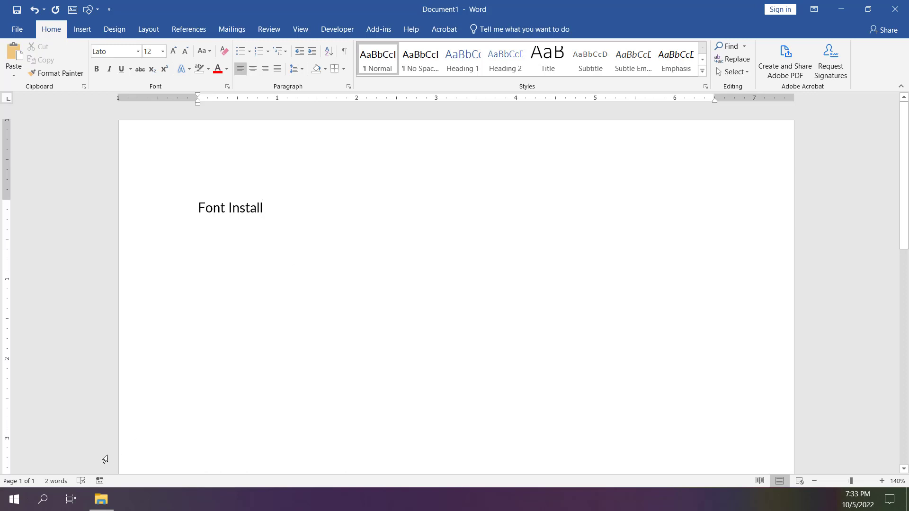
Open PowerPoint and enter "Font Install" as the title of the first slide.
left_click(13, 503)
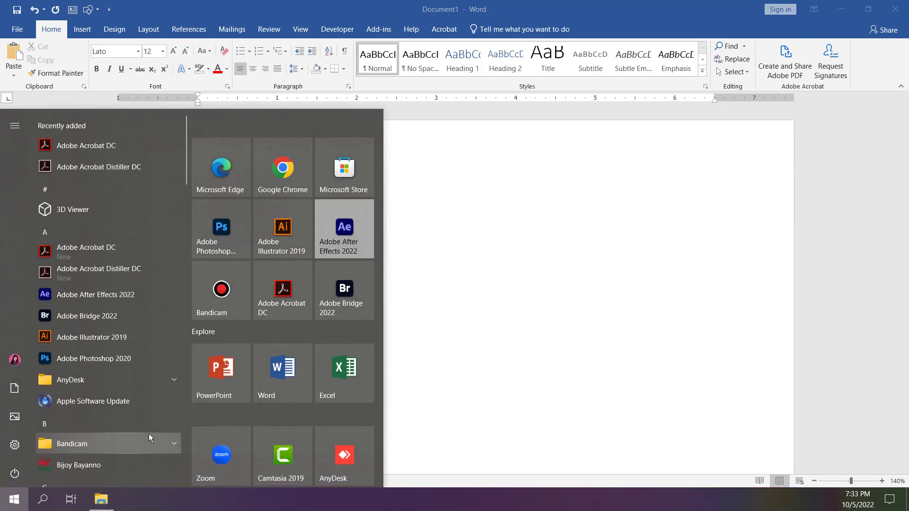
left_click(227, 378)
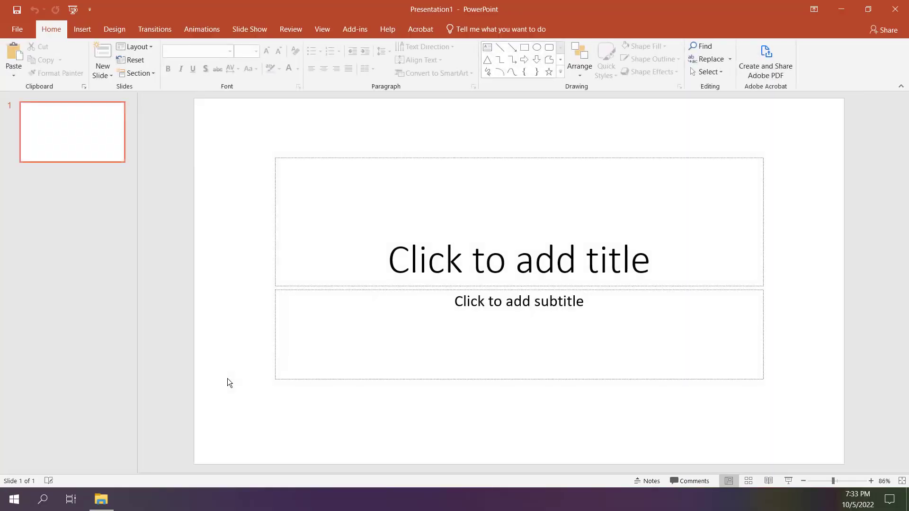
left_click(531, 259)
type("Font Install")
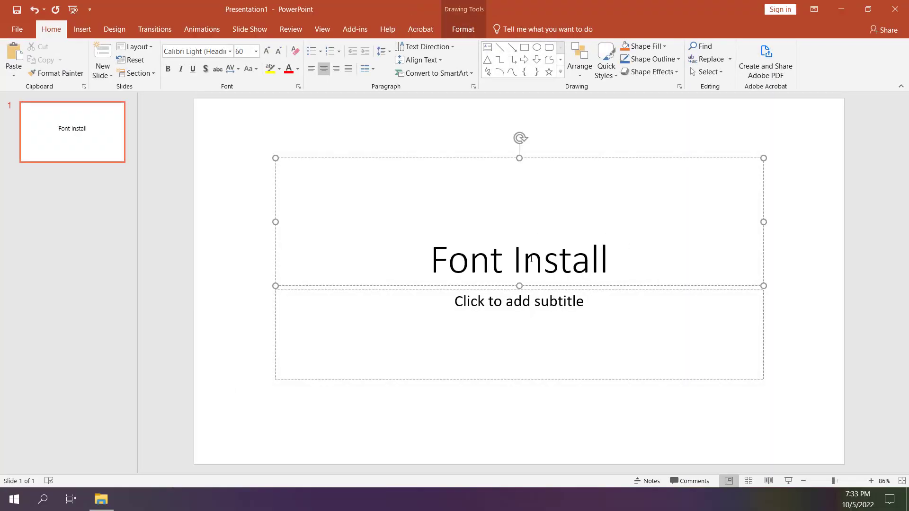
Set the font of the whole slide title to 7th Service.
key("ctrl+a")
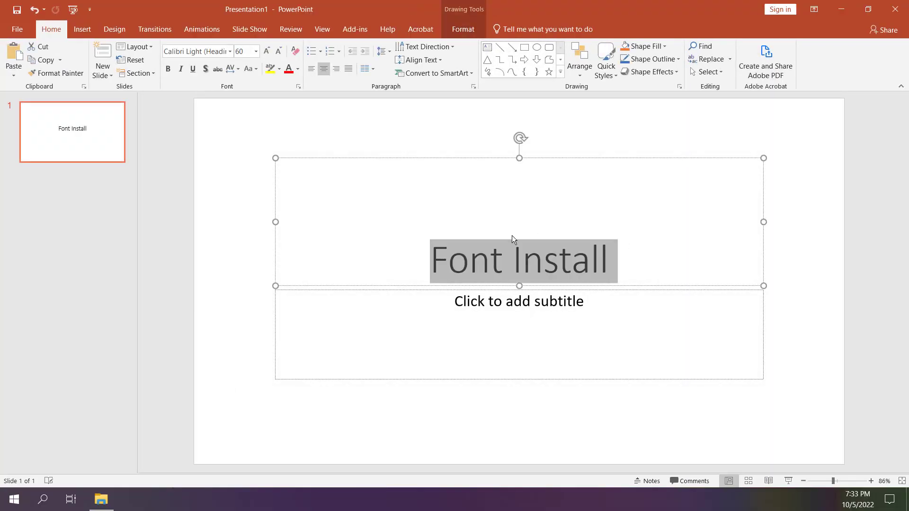
left_click(230, 53)
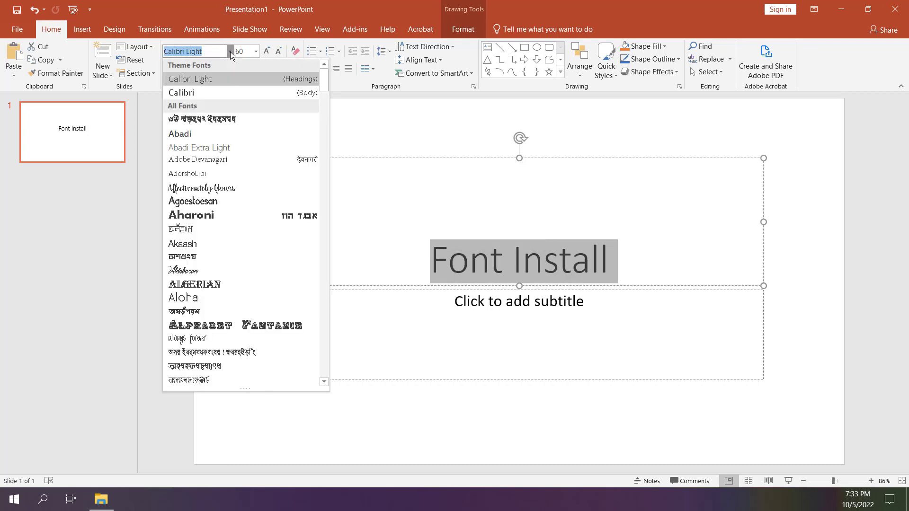
type("7th")
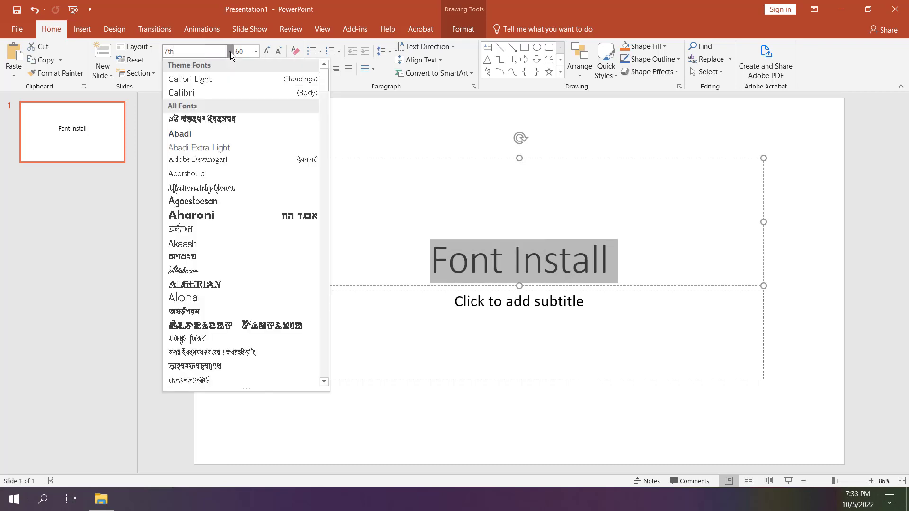
type(" Service")
key("Return")
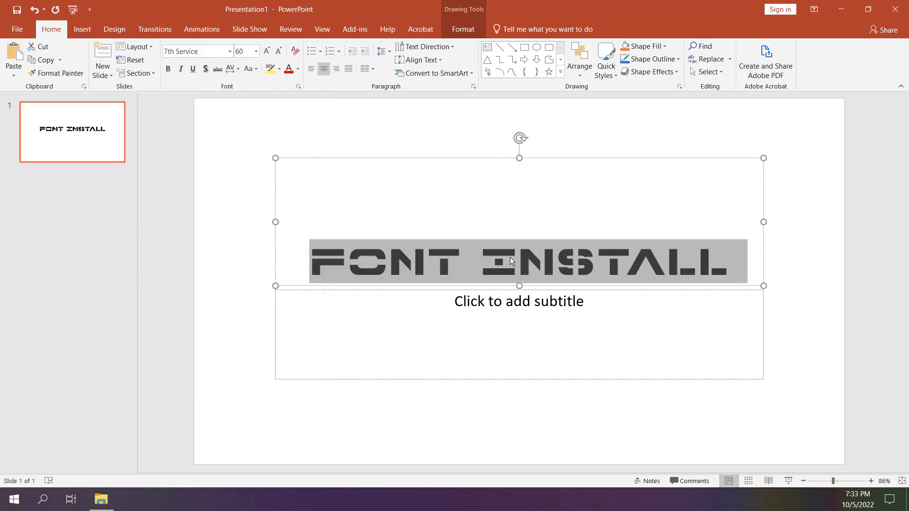
Reduce the slide title's font size to 48 and deselect the title.
left_click(552, 162)
left_click(552, 159)
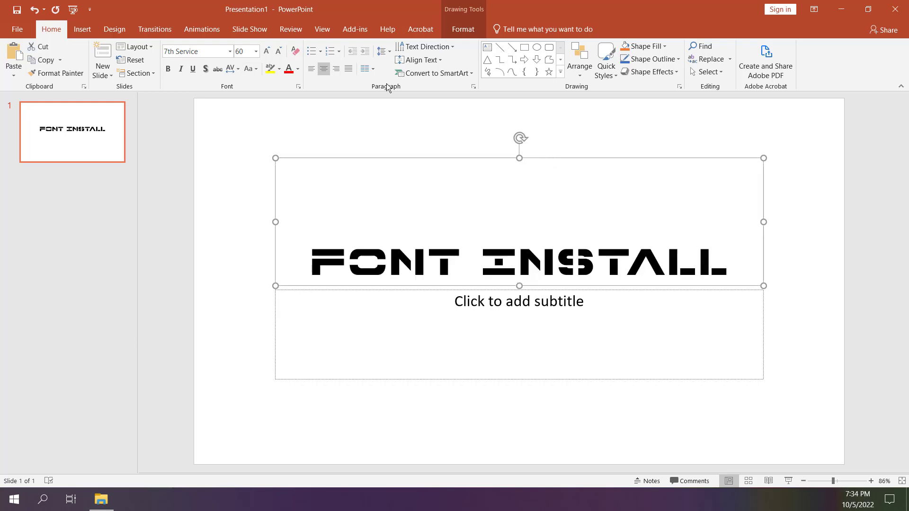
left_click(278, 51)
left_click(279, 52)
left_click(237, 317)
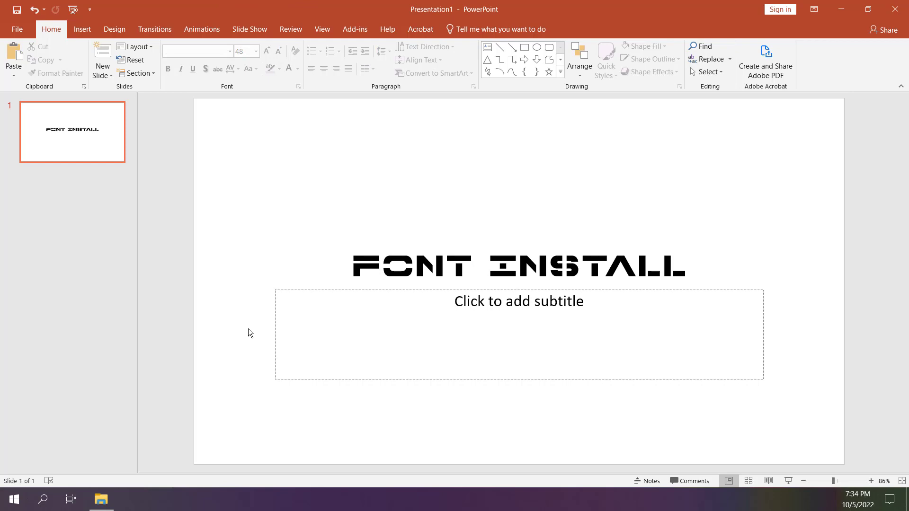
Open Adobe Illustrator 2019 and add the point text "font Install" on the artboard.
left_click(3, 498)
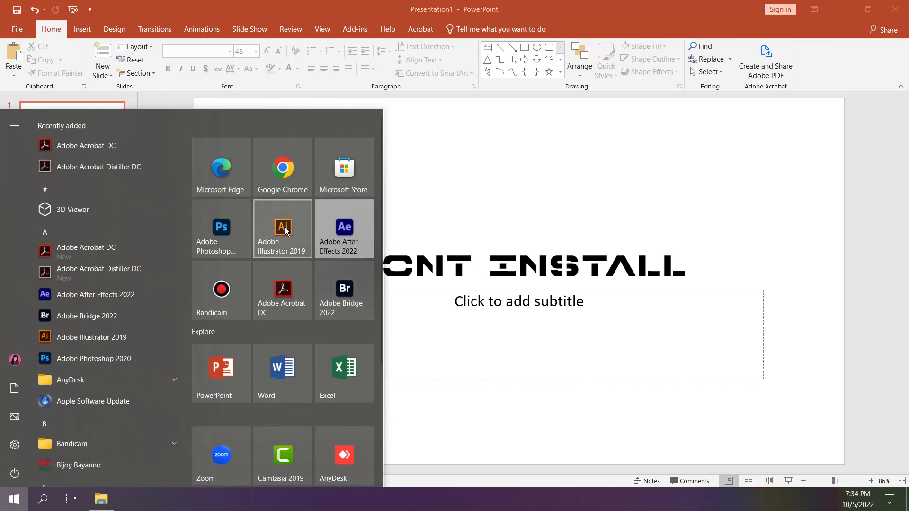
left_click(285, 227)
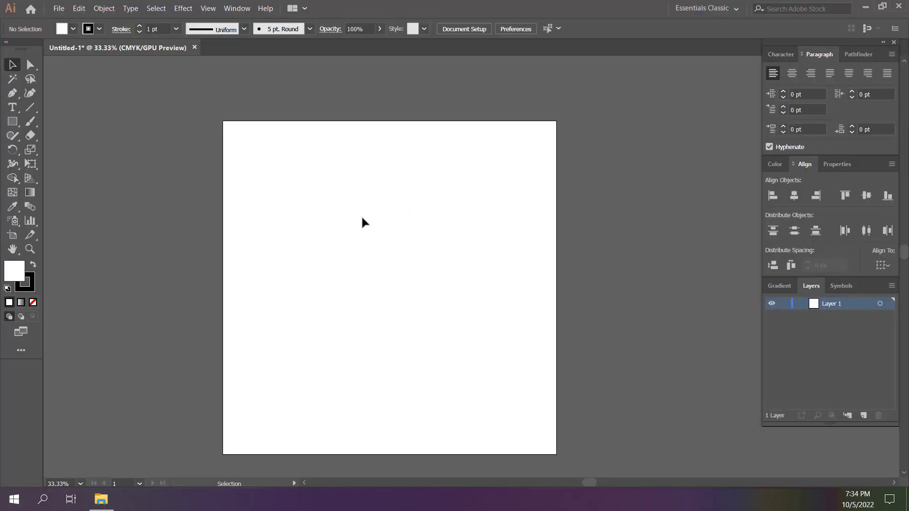
key("t")
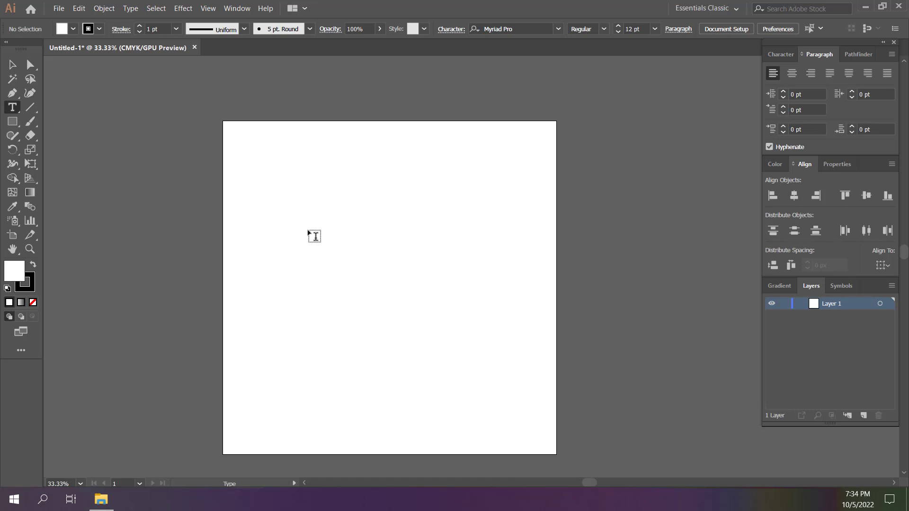
left_click(314, 237)
type("font Install")
Change the font of all the artboard text to 7th Service 3D.
key("ctrl+a")
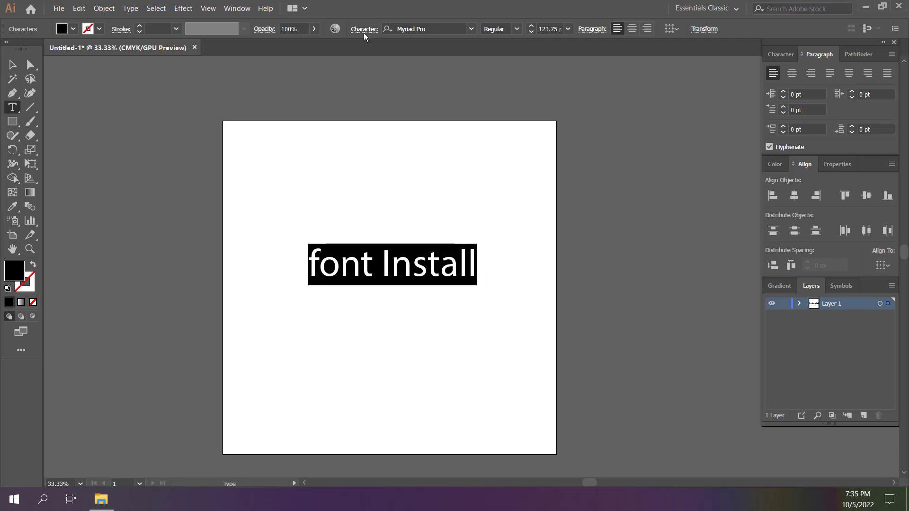
left_click(472, 31)
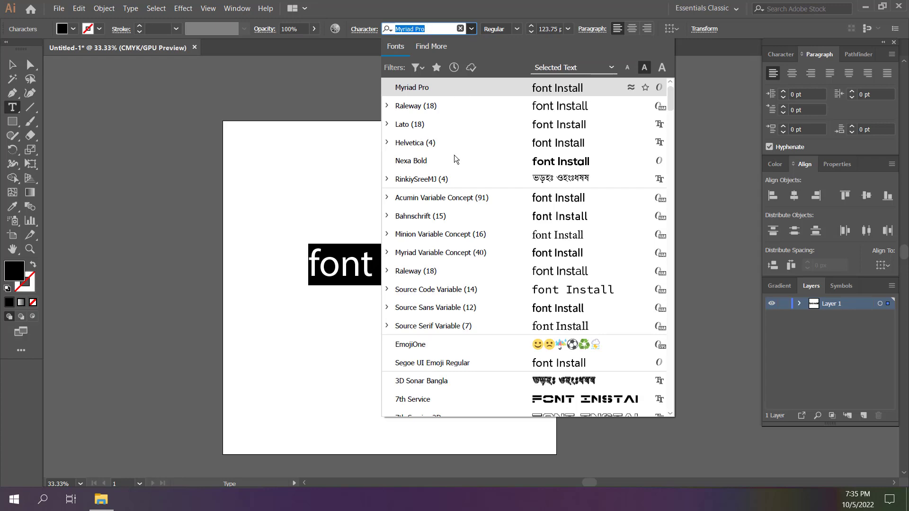
scroll(462, 232, "down", 3)
scroll(463, 236, "down", 1)
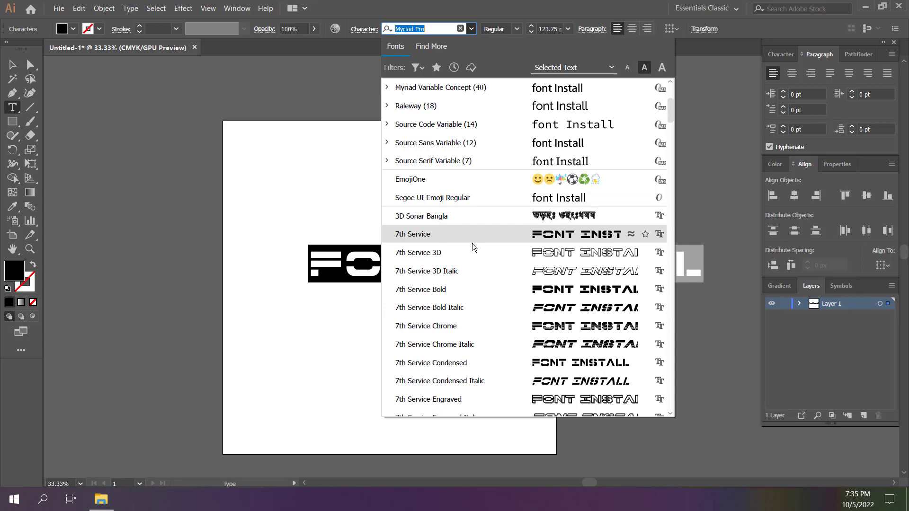
scroll(484, 328, "down", 2)
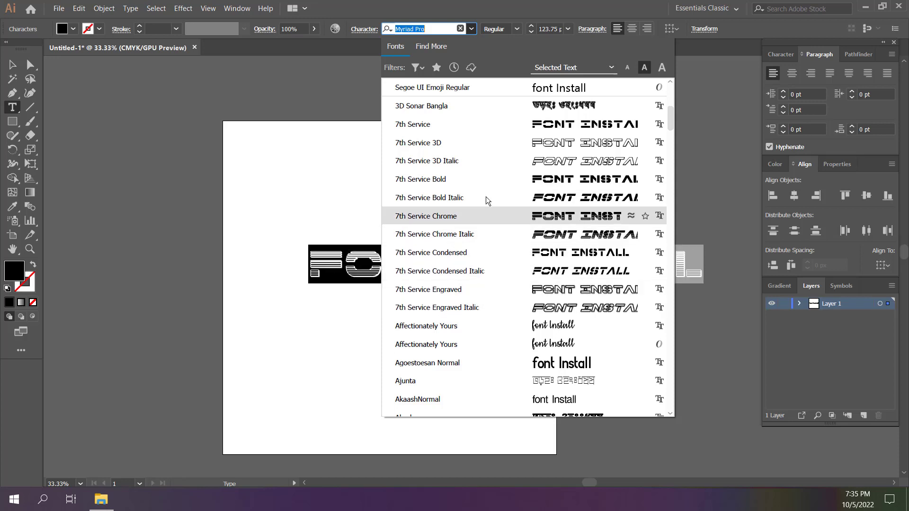
left_click(487, 143)
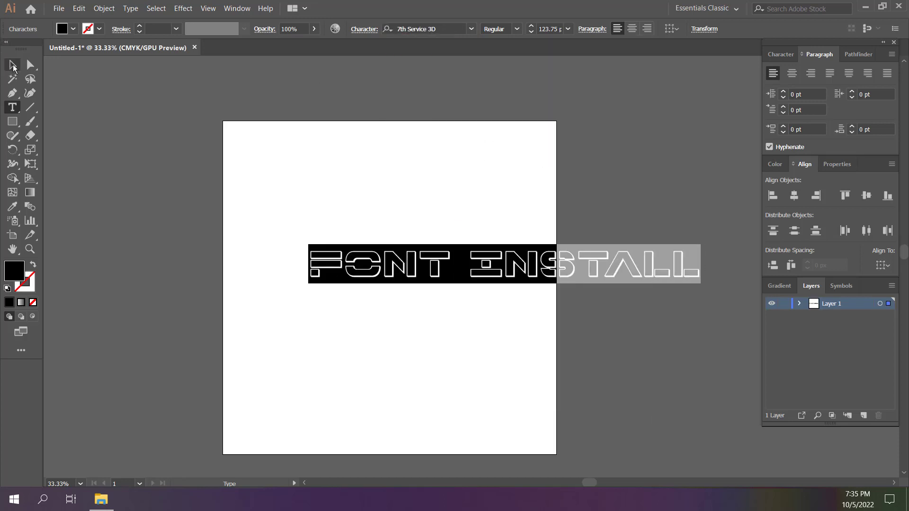
Move the text toward the artboard's left edge, scale it down to fit within the artboard, and deselect it.
left_click(12, 64)
left_click_drag(392, 268, 293, 261)
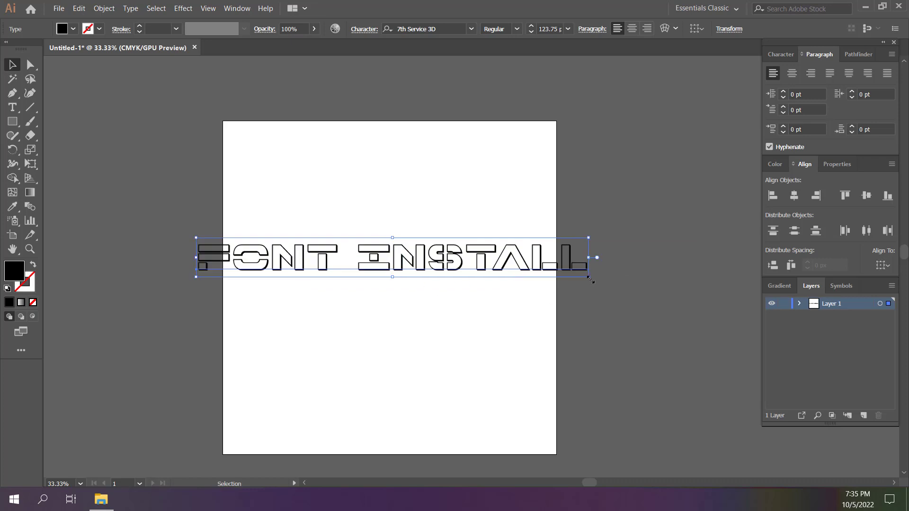
left_click_drag(587, 281, 466, 265)
left_click(474, 324)
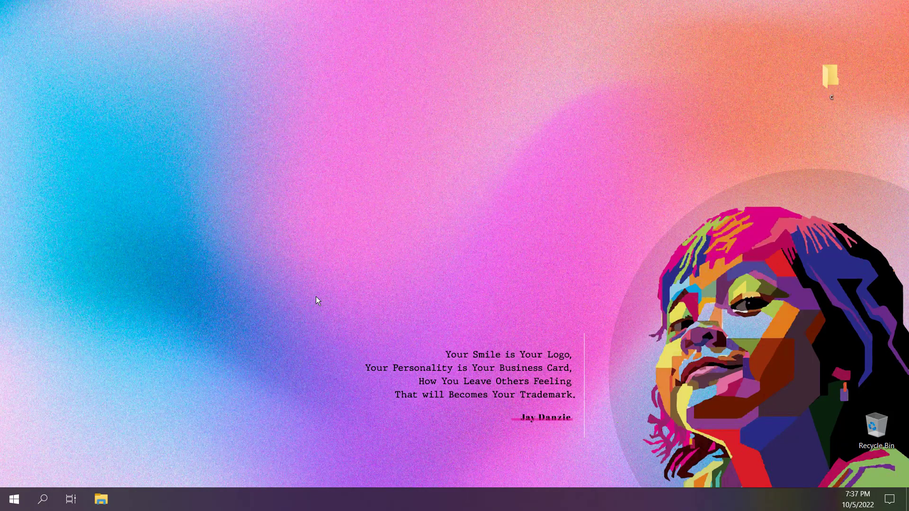
Open the Fonts page of the Windows Personalization settings and look through the installed fonts.
left_click(14, 503)
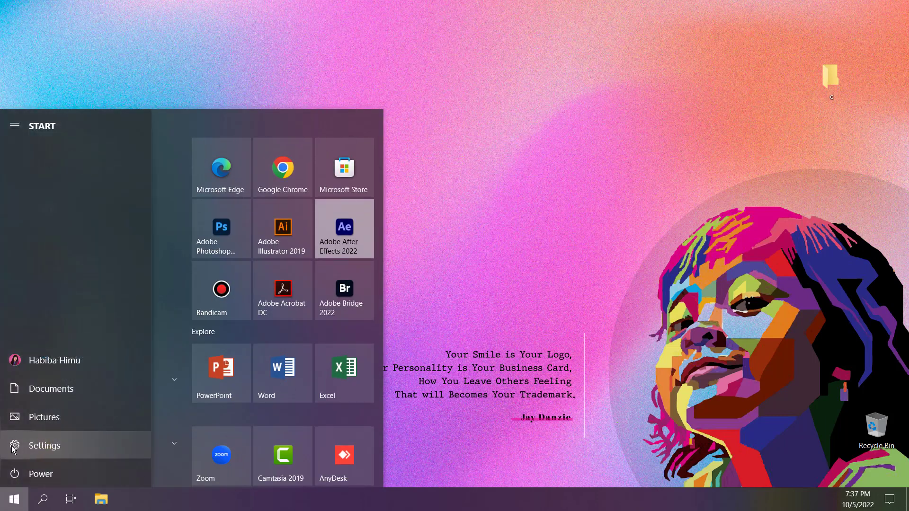
left_click(41, 446)
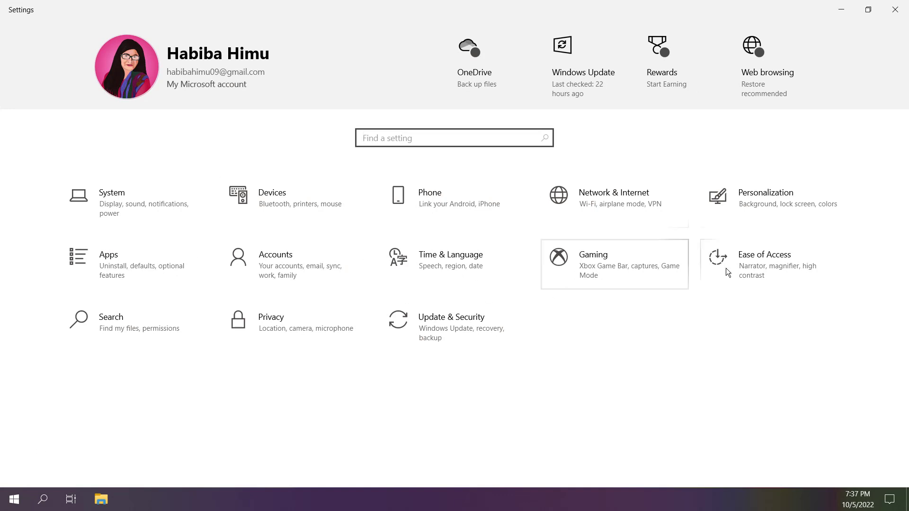
left_click(767, 212)
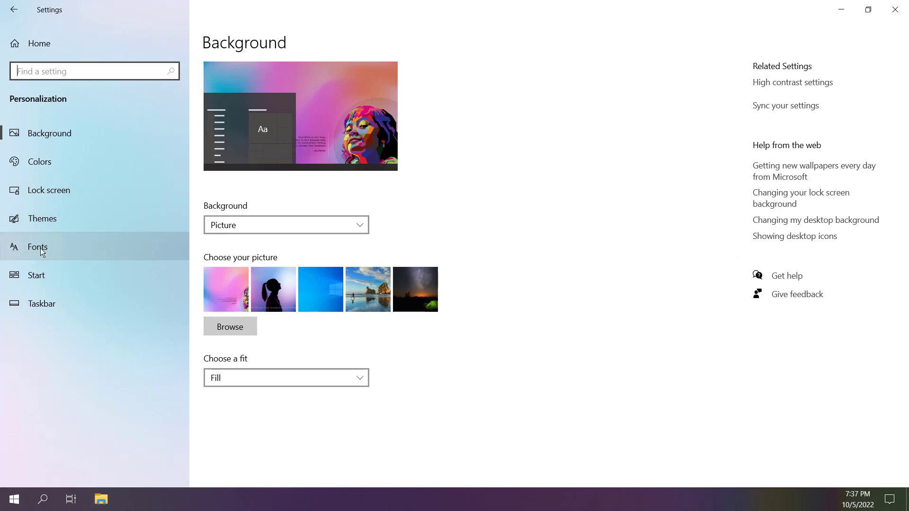
left_click(42, 251)
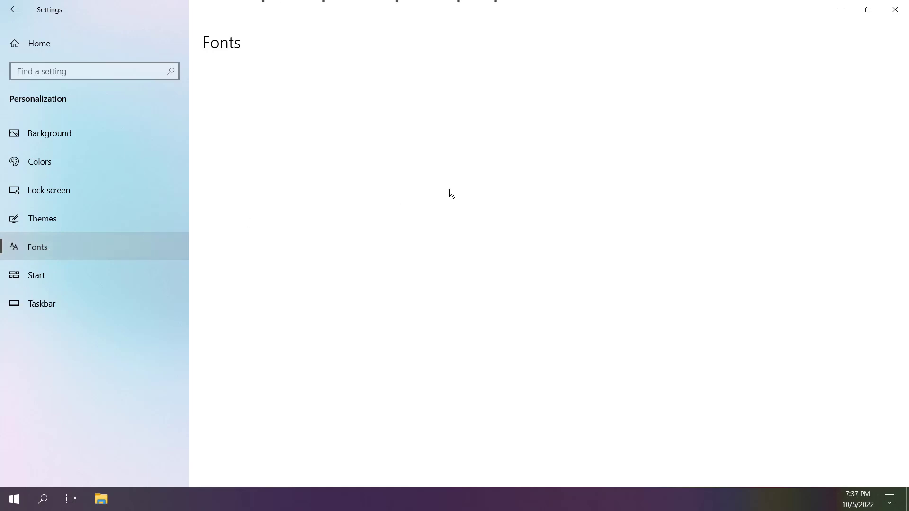
scroll(621, 267, "down", 6)
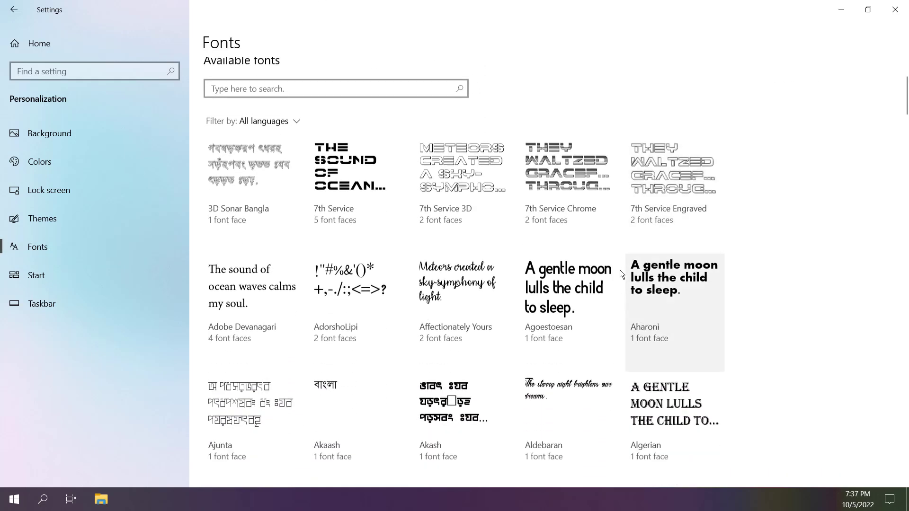
scroll(620, 270, "down", 8)
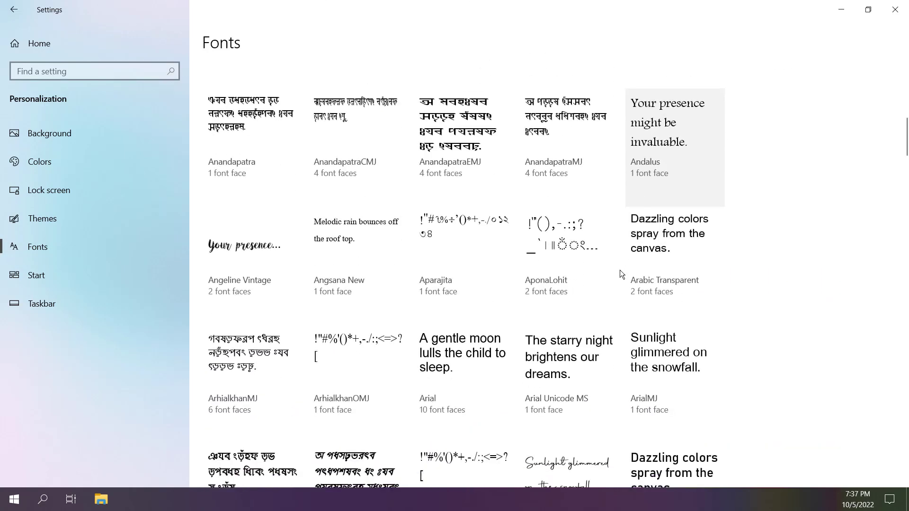
Uninstall the Regular face of the 7th Service font from the Windows font settings, and close Settings.
scroll(647, 285, "down", 8)
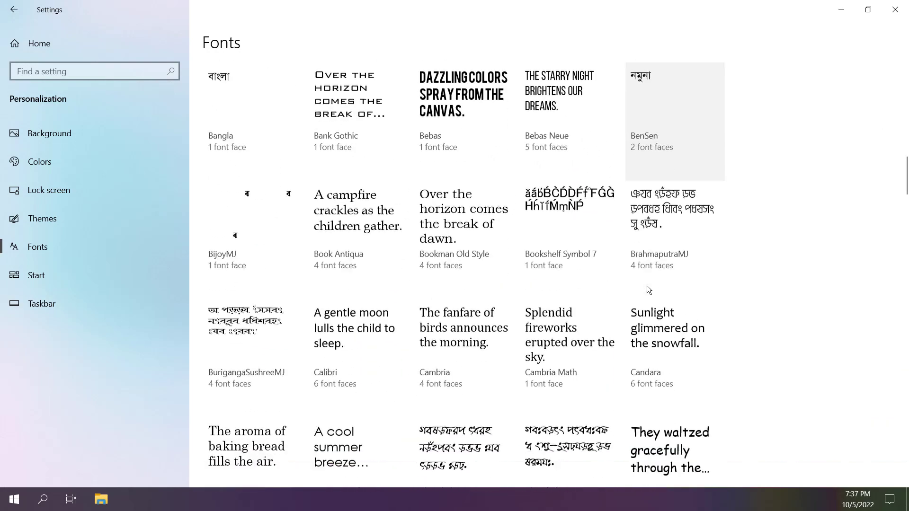
scroll(647, 286, "up", 15)
scroll(646, 286, "up", 5)
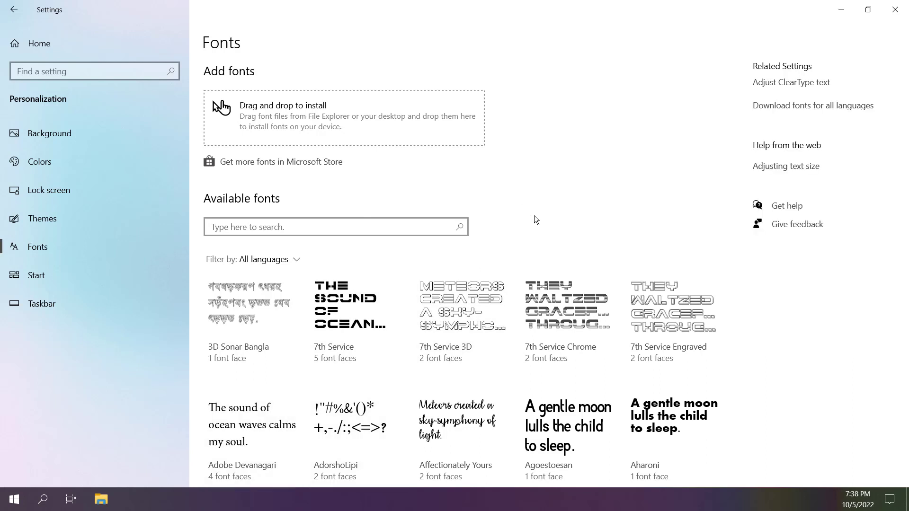
left_click(364, 321)
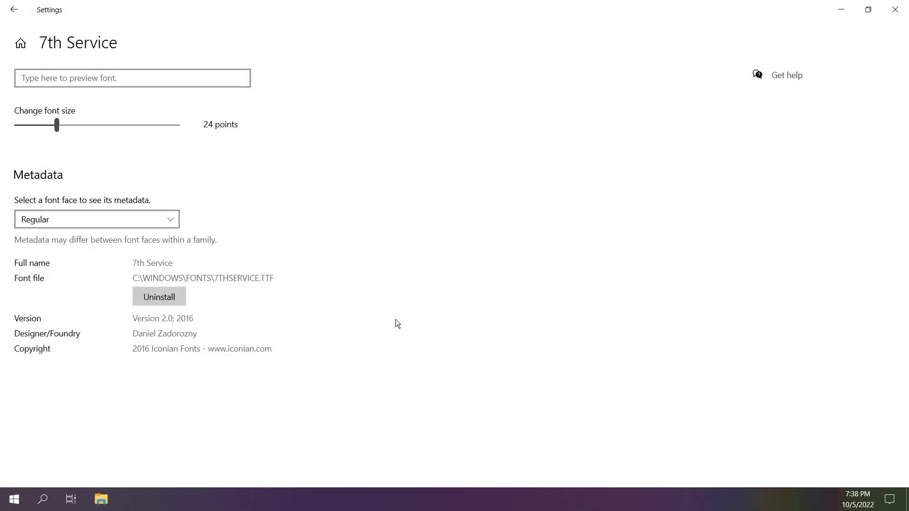
left_click(160, 296)
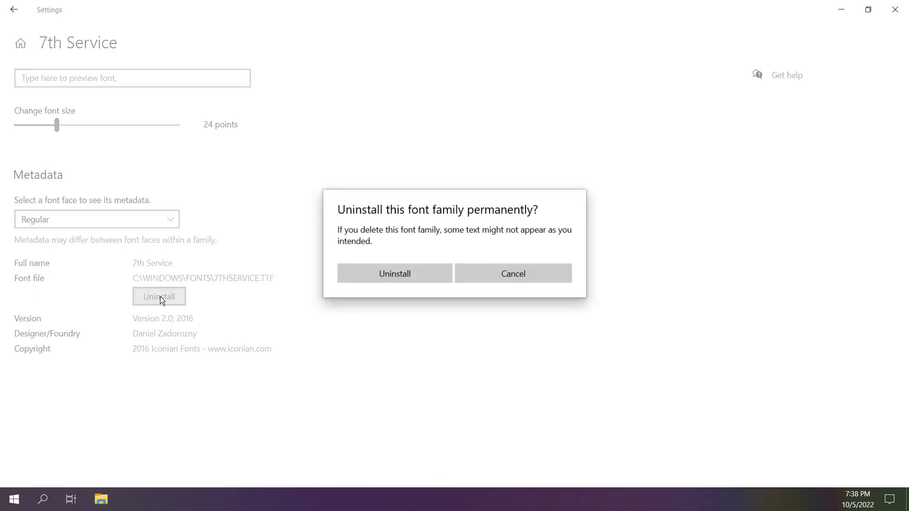
left_click(388, 277)
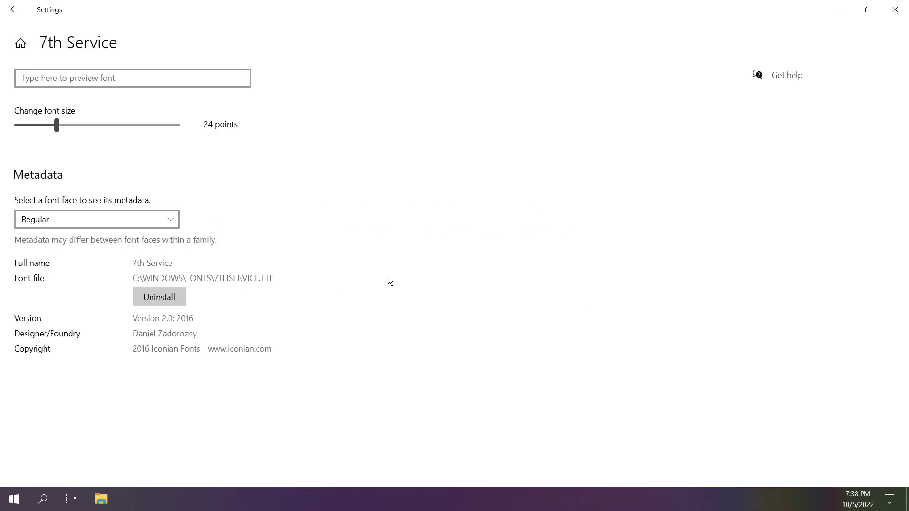
left_click(13, 10)
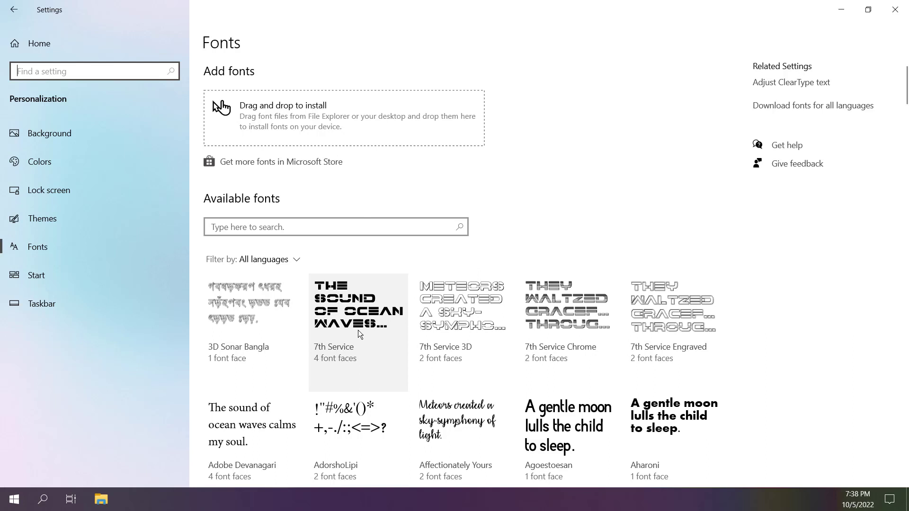
left_click(894, 11)
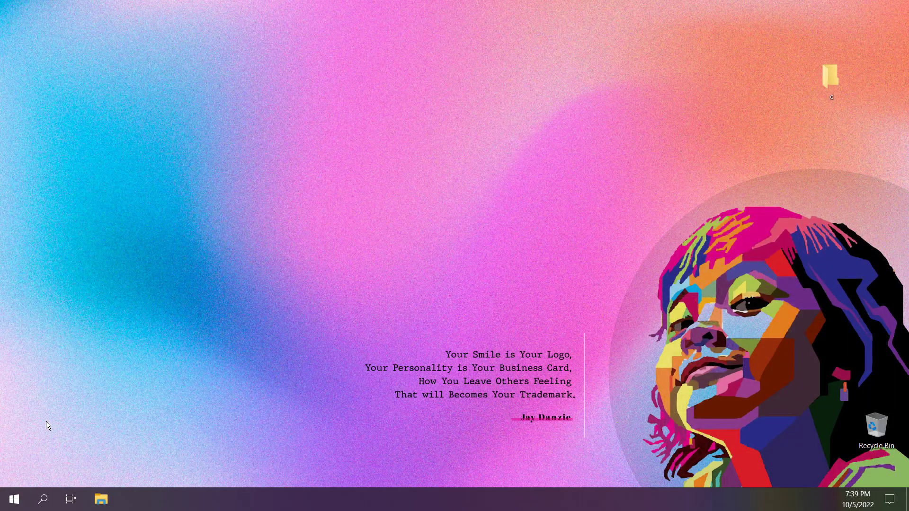
Open Control Panel, display its items as large icons, and open the Fonts folder.
left_click(43, 499)
type("con")
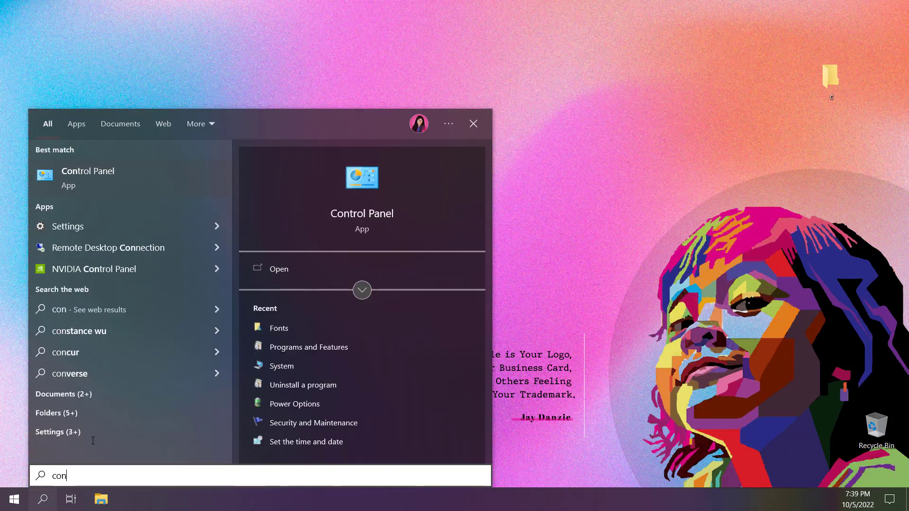
left_click(76, 178)
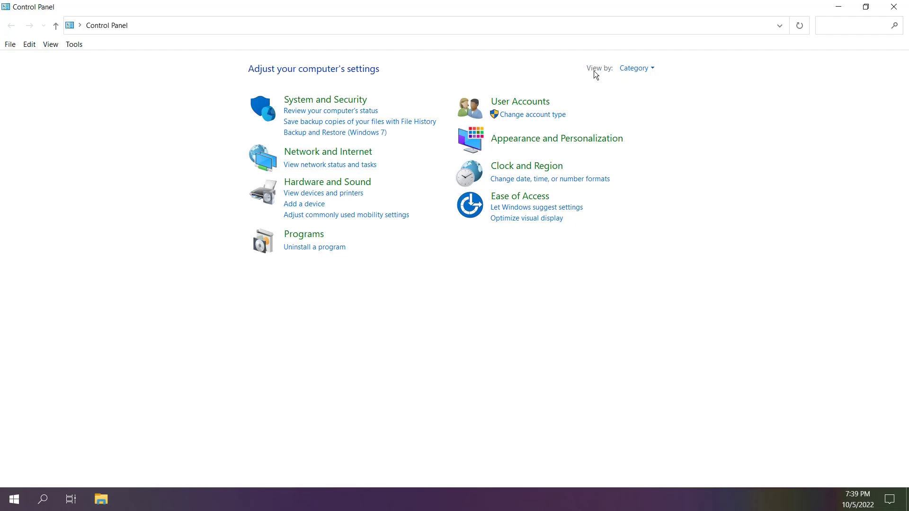
left_click(653, 71)
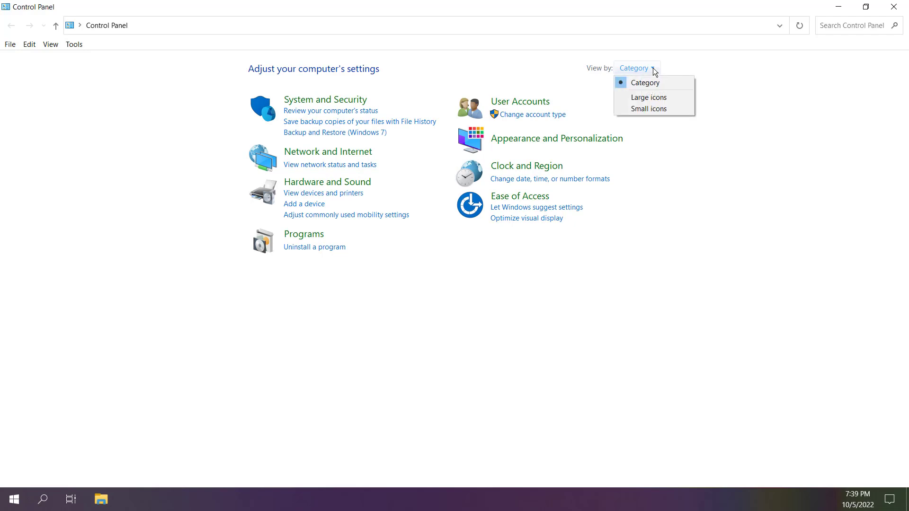
left_click(643, 98)
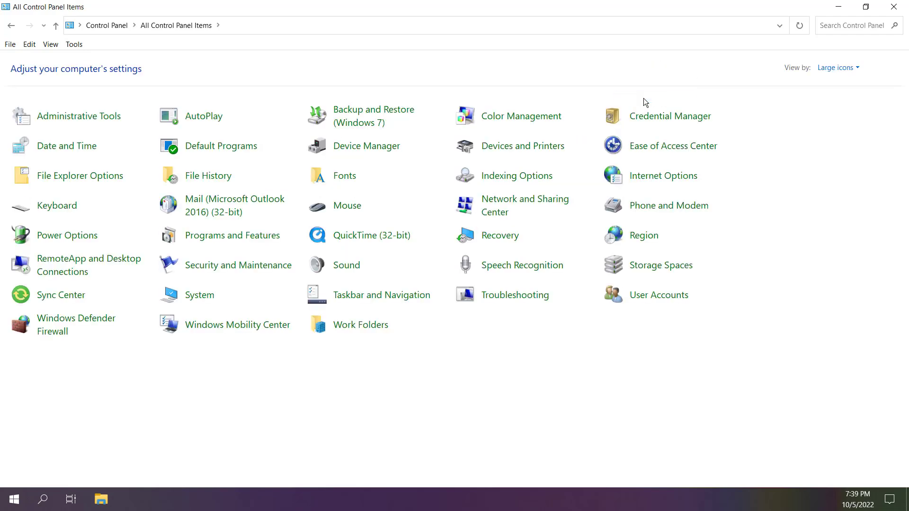
left_click(348, 181)
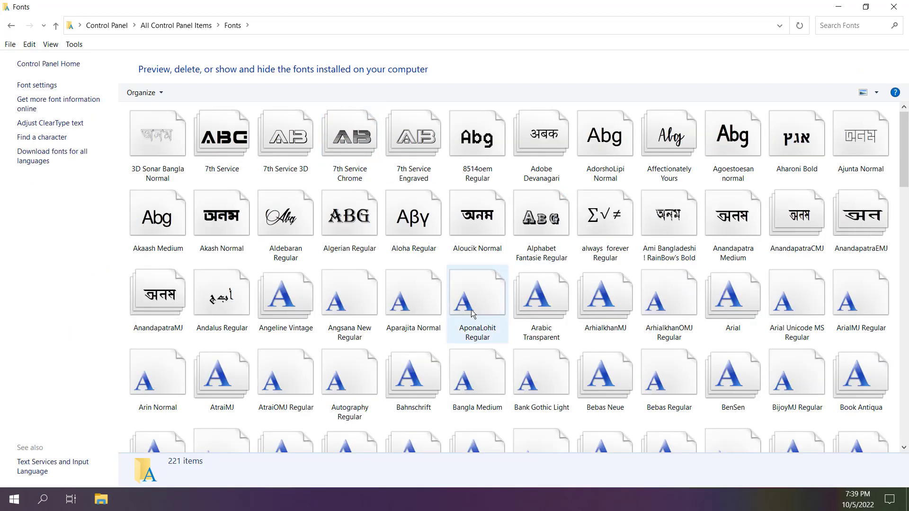
Delete the 7th Service, 7th Service 3D, 7th Service Chrome and 7th Service Engraved fonts permanently, and minimize the Fonts window.
scroll(464, 320, "down", 15)
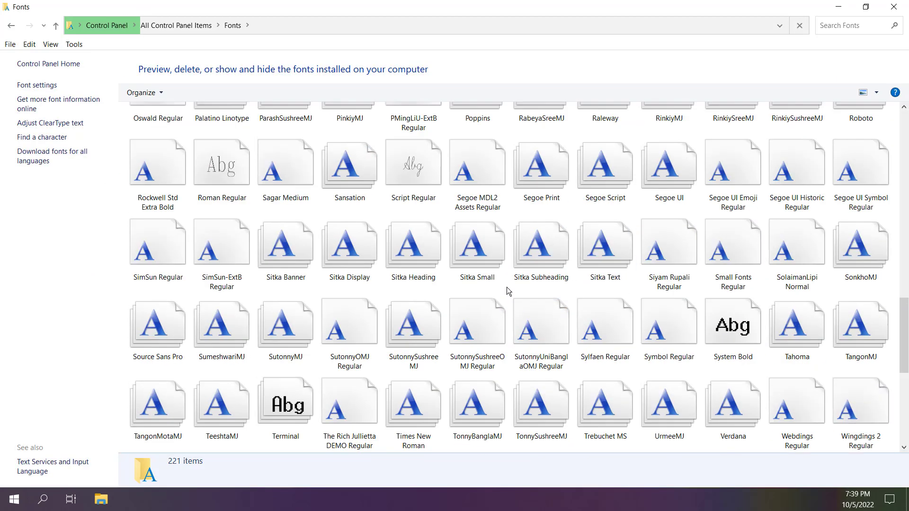
scroll(504, 300, "up", 15)
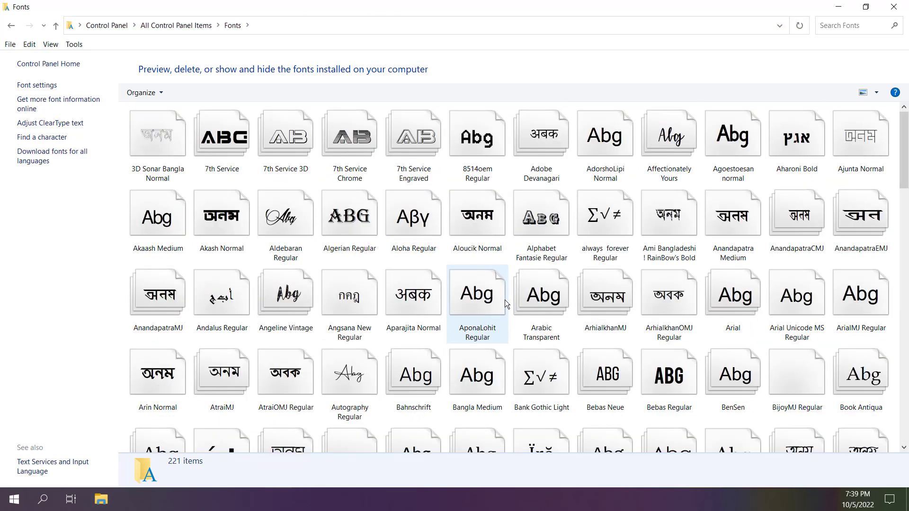
left_click(184, 142)
left_click(220, 152)
left_click(297, 145)
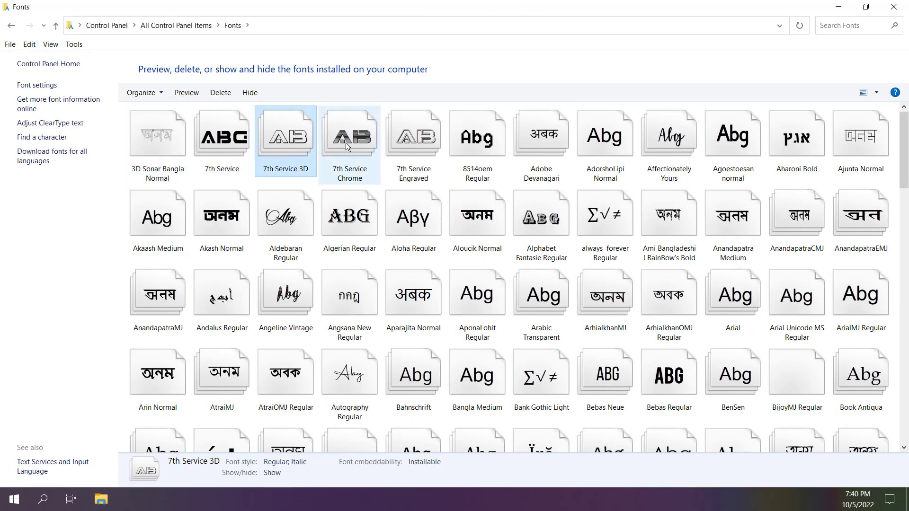
left_click(346, 143)
left_click(232, 147)
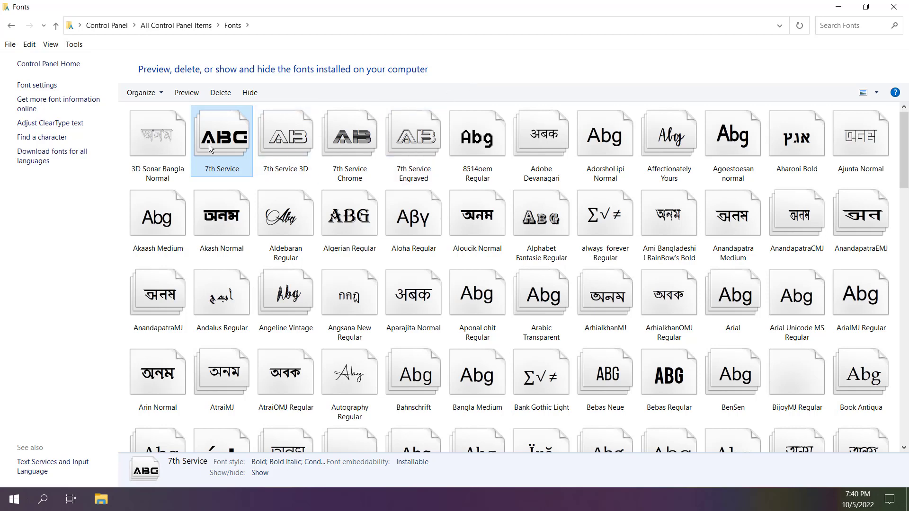
left_click(286, 138, "ctrl")
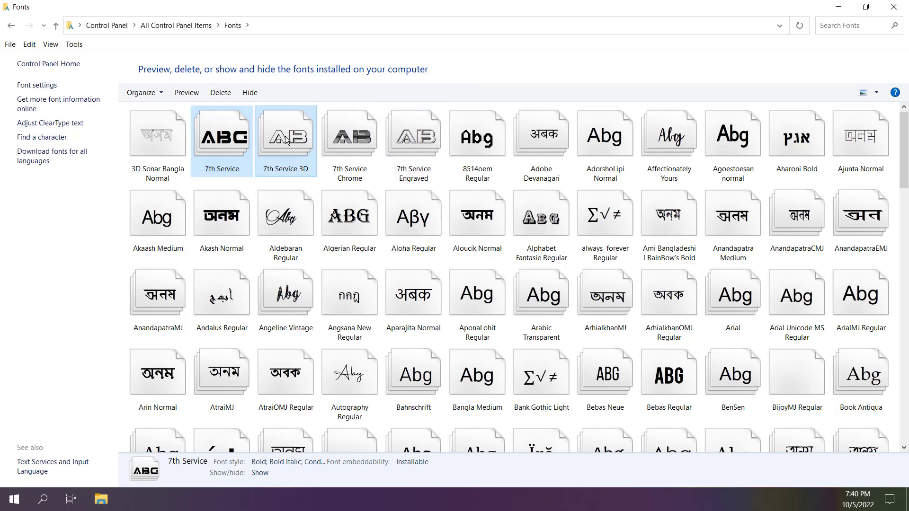
left_click(353, 142, "ctrl")
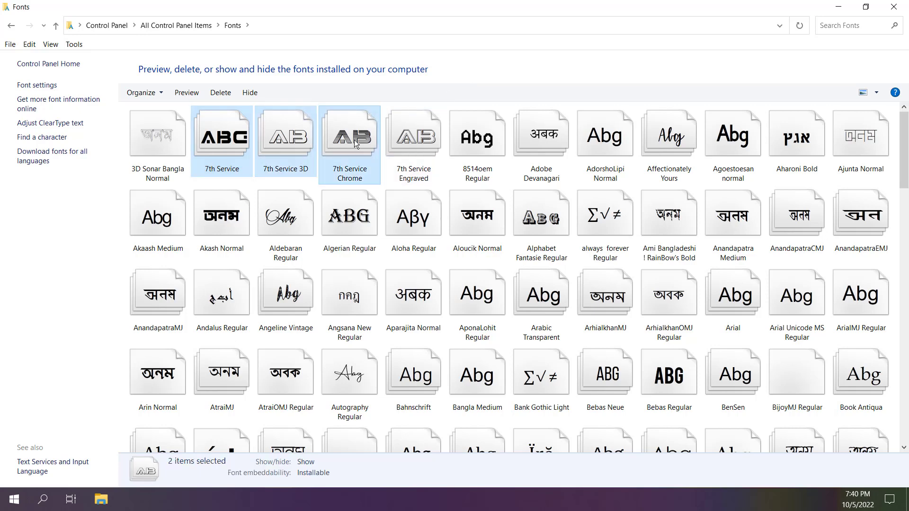
left_click(410, 145, "ctrl")
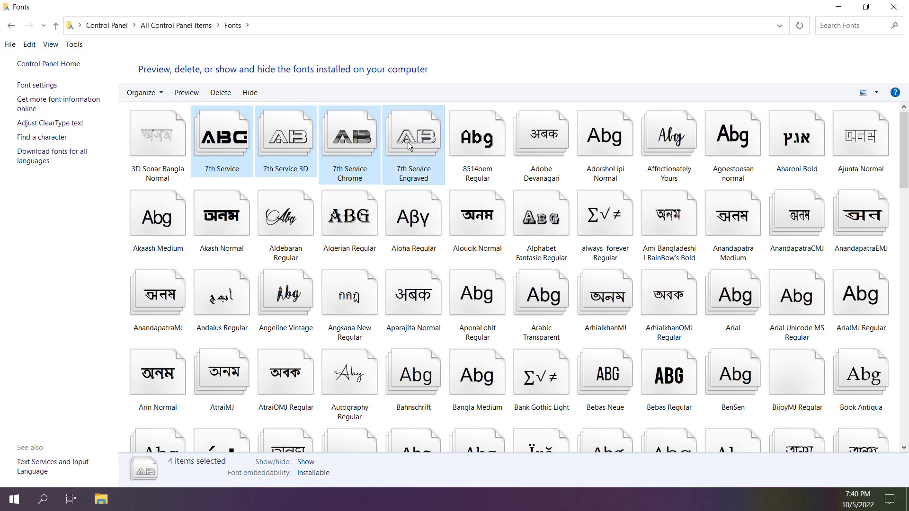
left_click(220, 92)
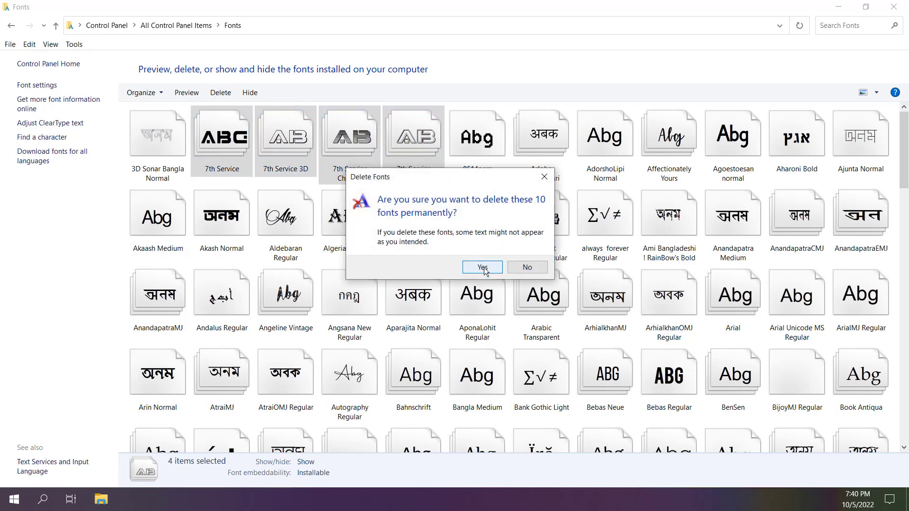
left_click(483, 268)
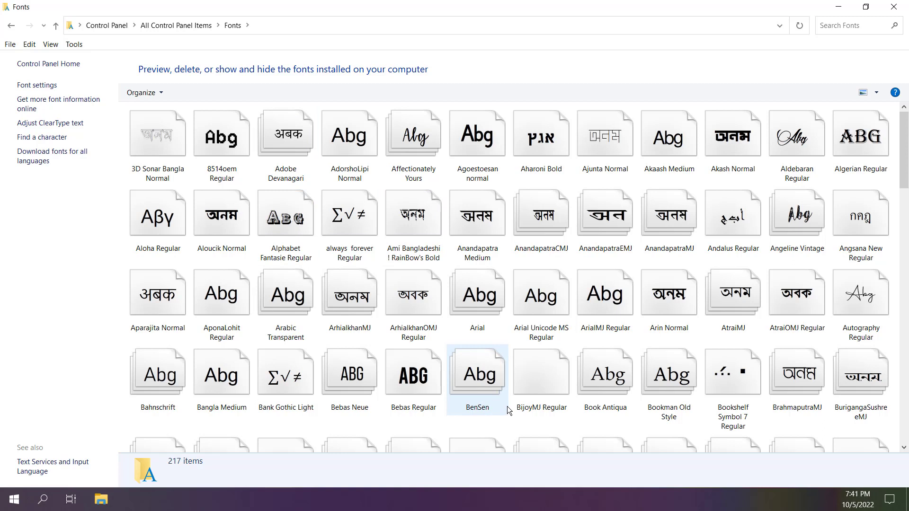
left_click(837, 8)
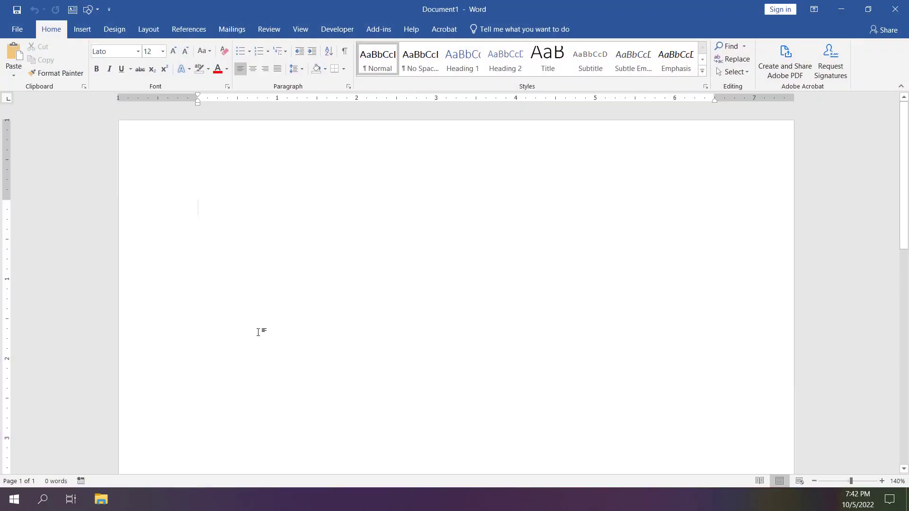
Switch to Word, enter the text "FONT" in the blank document, and check the available fonts for the 7th Service family.
type("FONT")
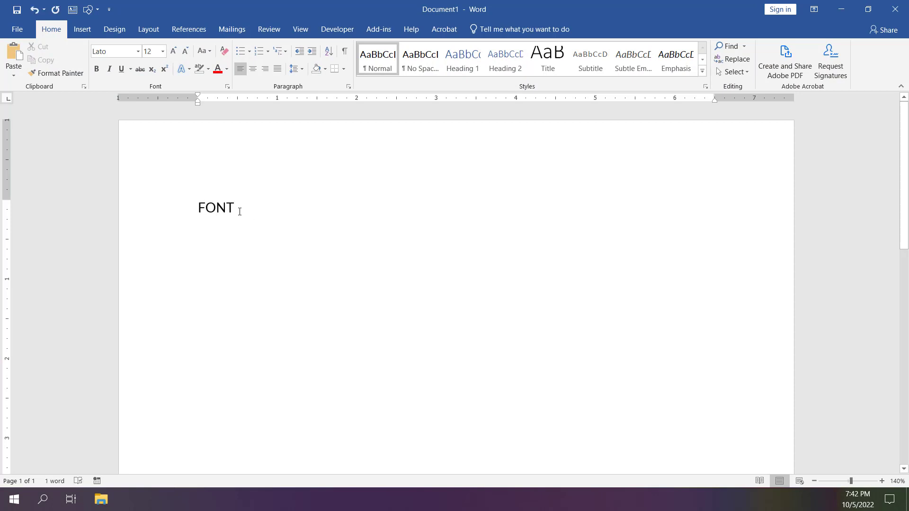
left_click_drag(240, 210, 168, 203)
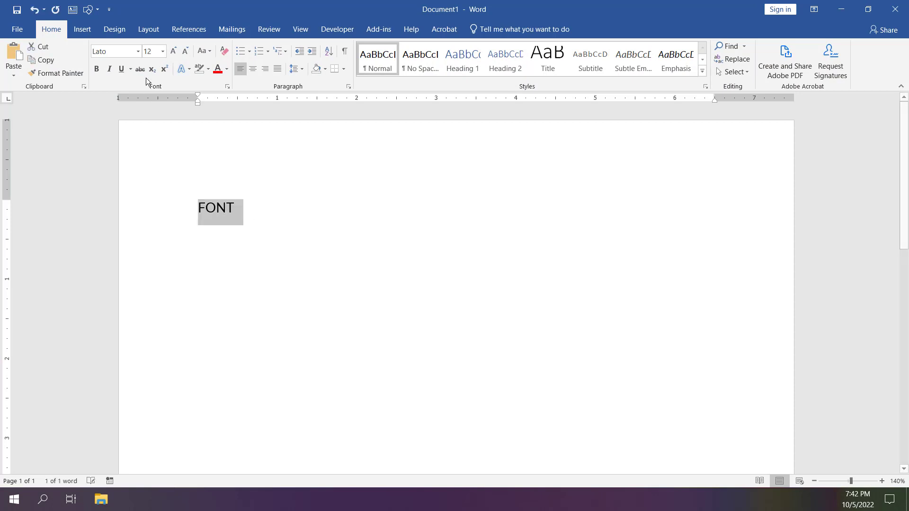
left_click(137, 53)
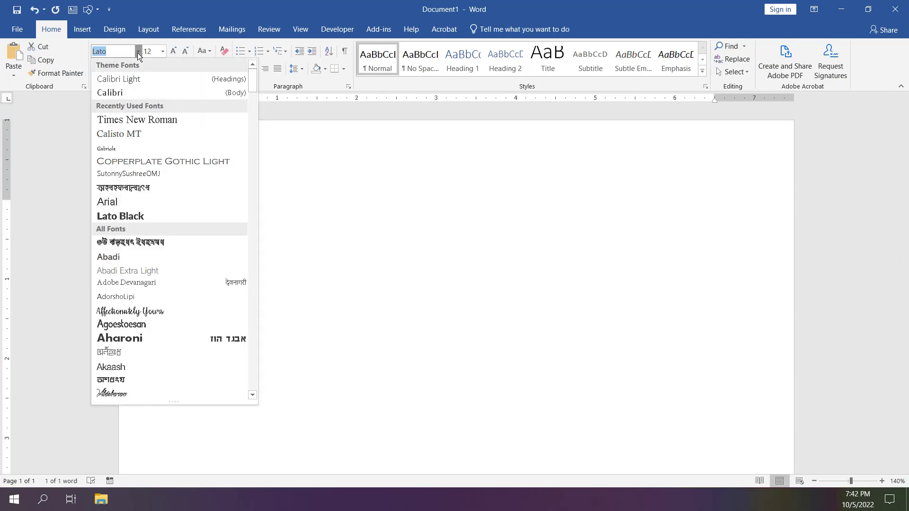
scroll(149, 250, "down", 2)
scroll(149, 250, "down", 4)
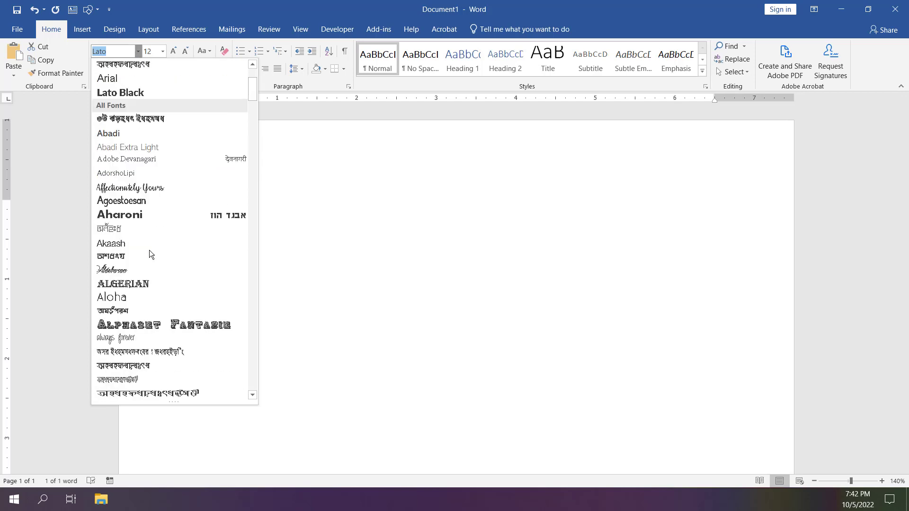
scroll(149, 250, "down", 4)
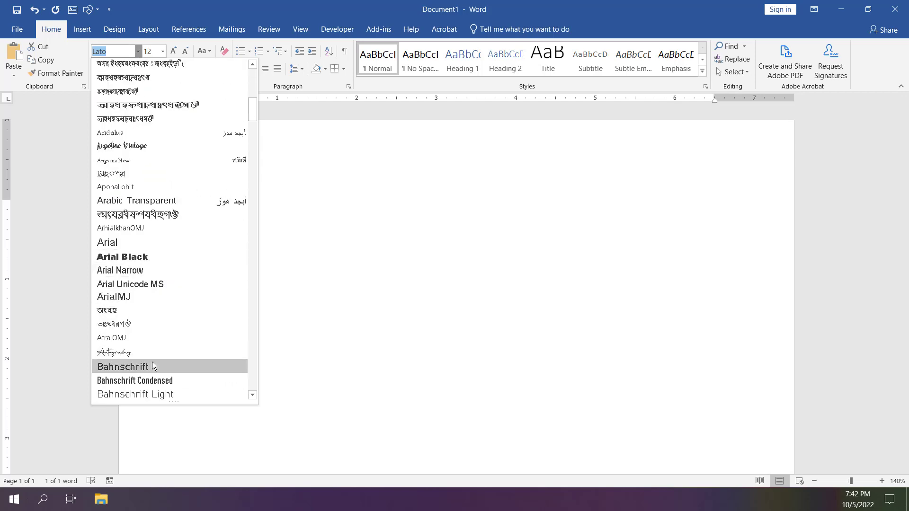
scroll(156, 345, "up", 8)
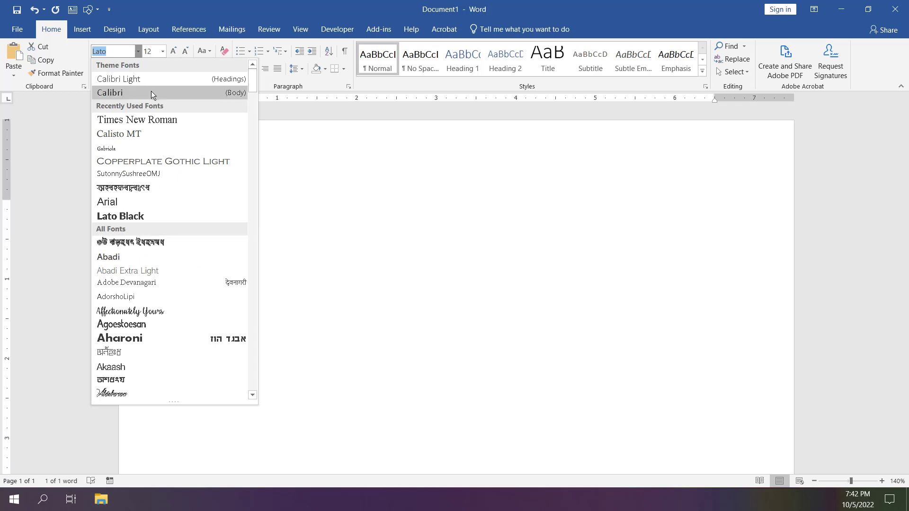
left_click(329, 233)
left_click(329, 234)
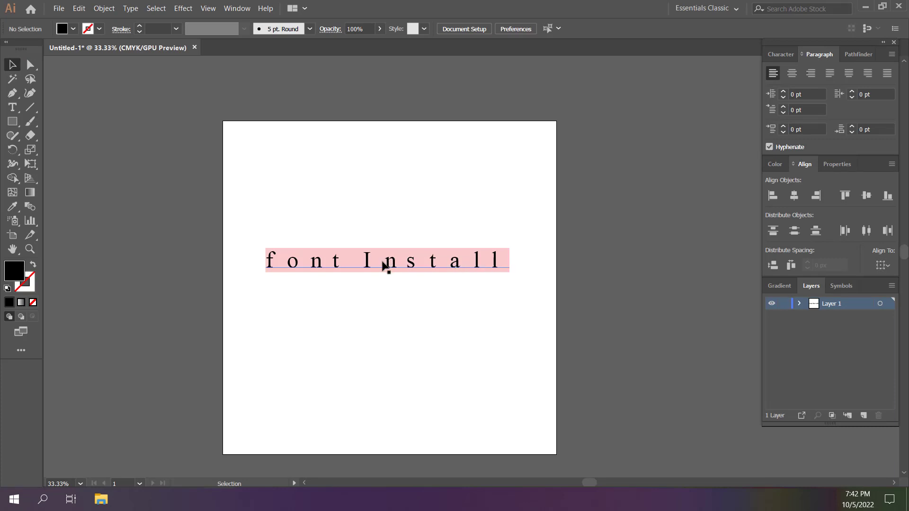
Switch to Illustrator, move the "font Install" text higher on the artboard, deselect it, and minimize the open windows.
left_click(386, 266)
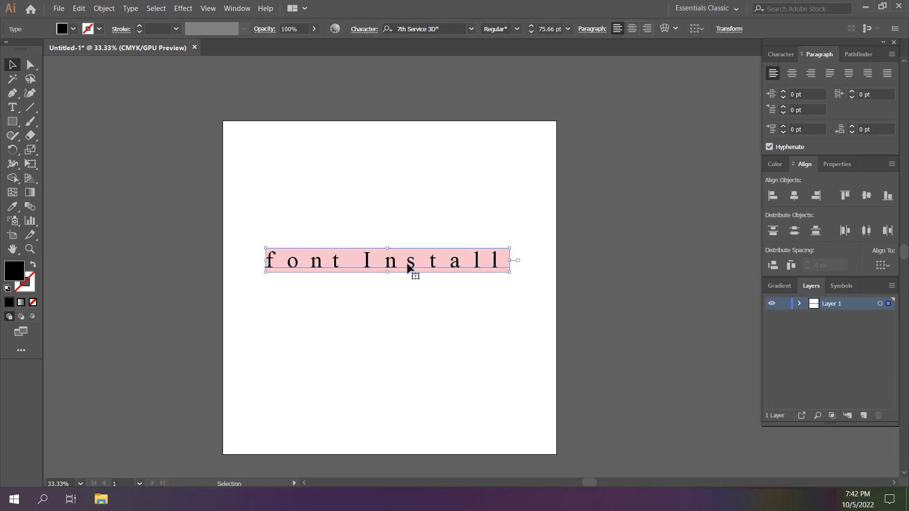
left_click_drag(410, 263, 407, 208)
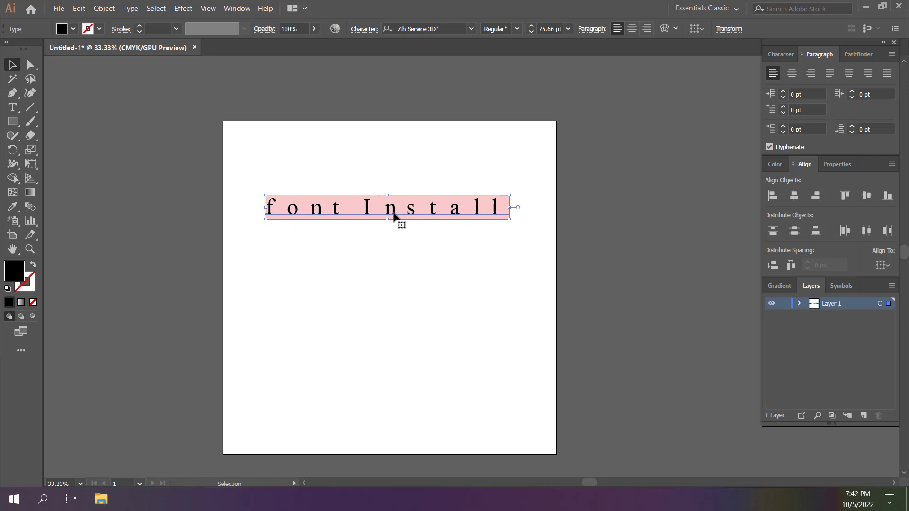
mouse_move(413, 216)
left_mouse_down()
mouse_move(412, 246)
mouse_move(413, 224)
left_mouse_up()
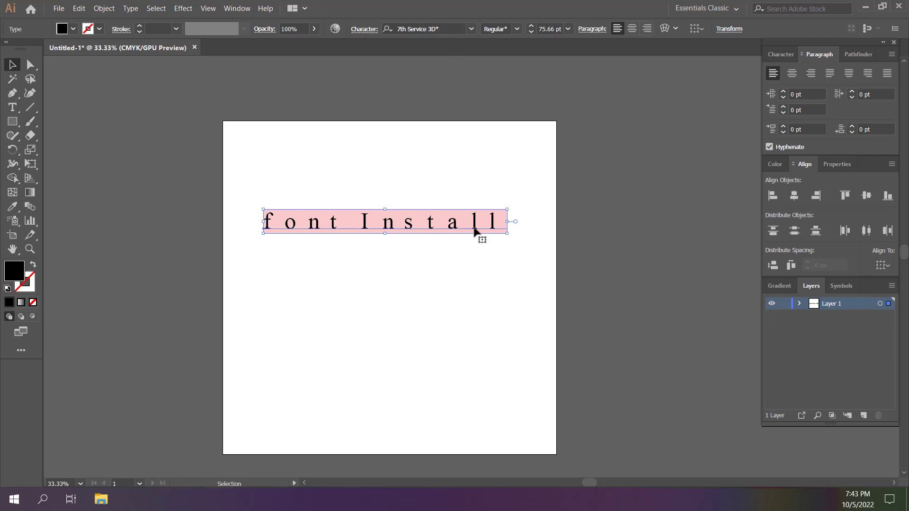
left_click(452, 283)
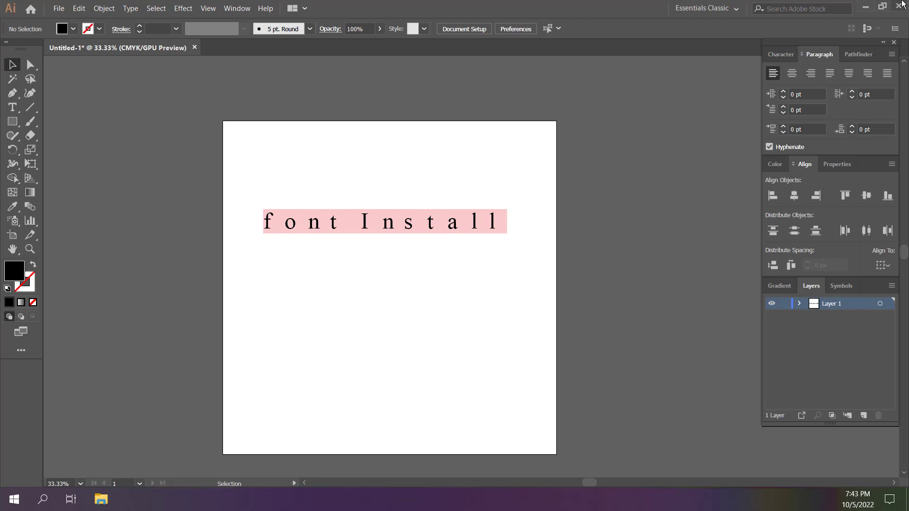
left_click(865, 7)
left_click(842, 9)
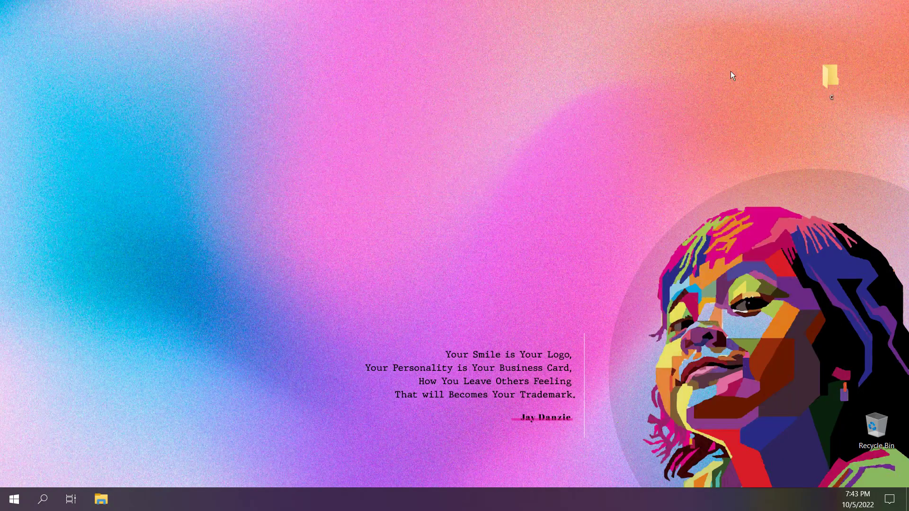